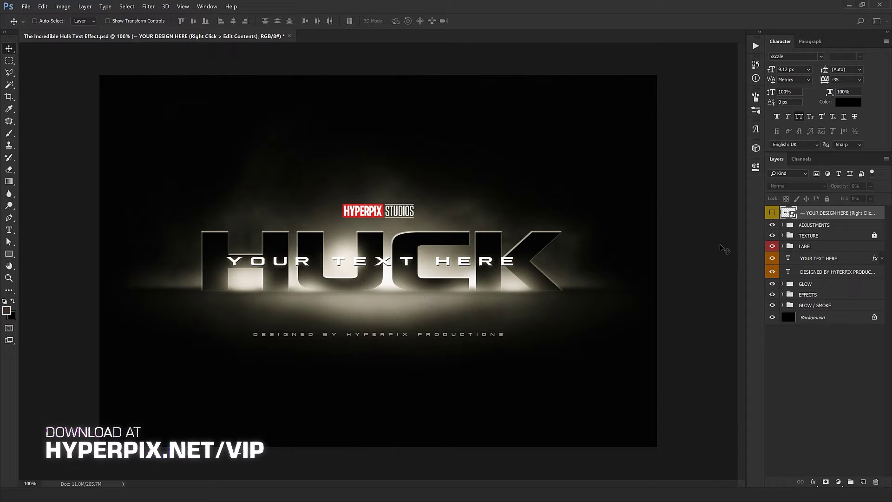
Step: Replace the HUCK text inside the YOUR DESIGN HERE smart object with HEROS, and save and close its contents
right_click(806, 218)
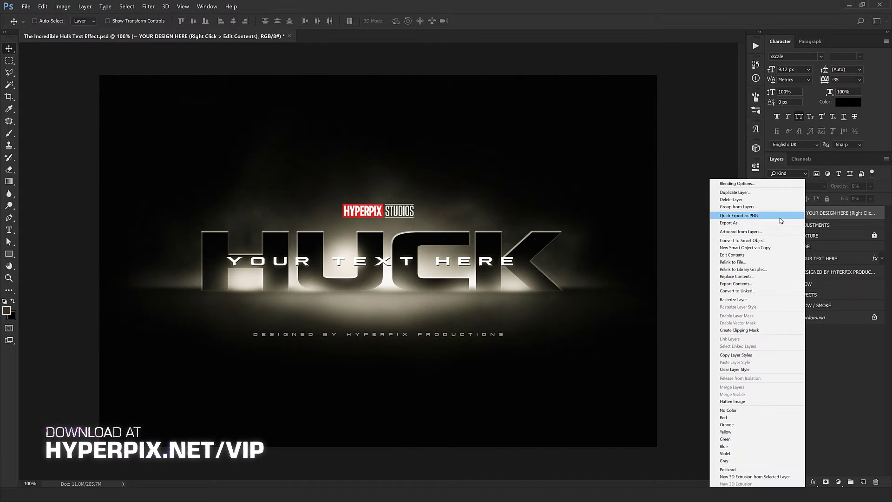
left_click(732, 257)
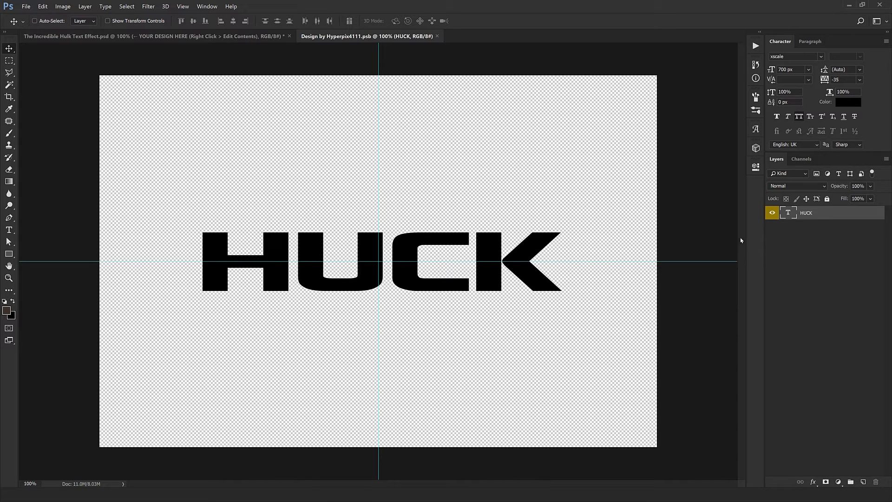
double_click(788, 212)
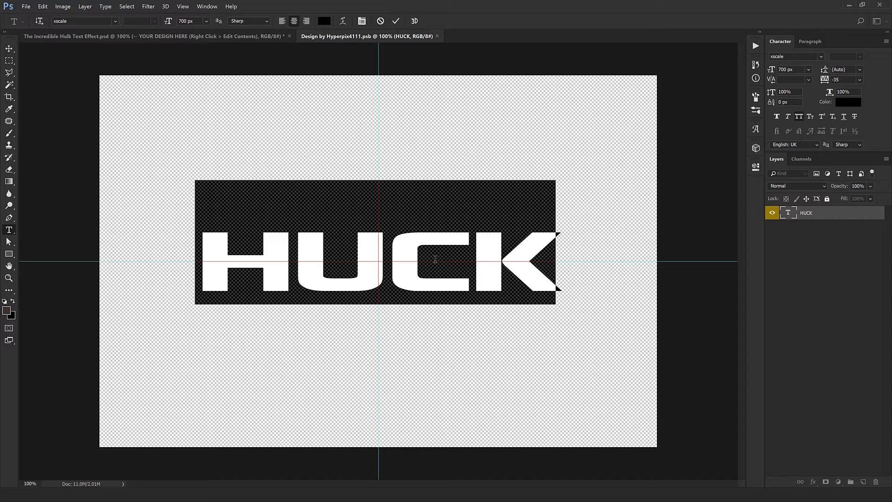
type("HEROS")
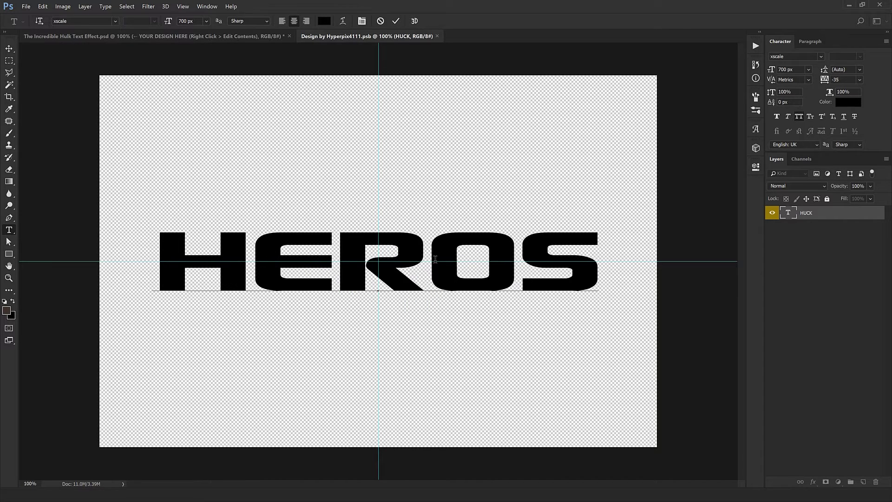
key("ctrl+Return")
key("v")
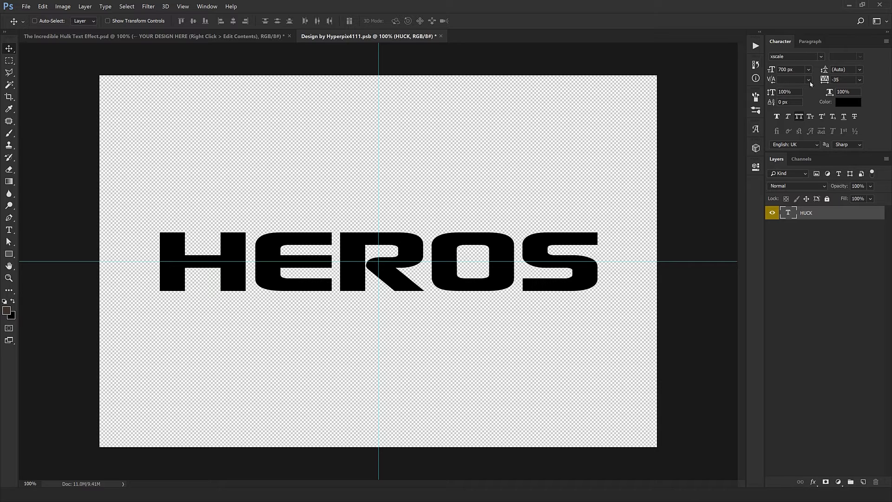
left_click(441, 37)
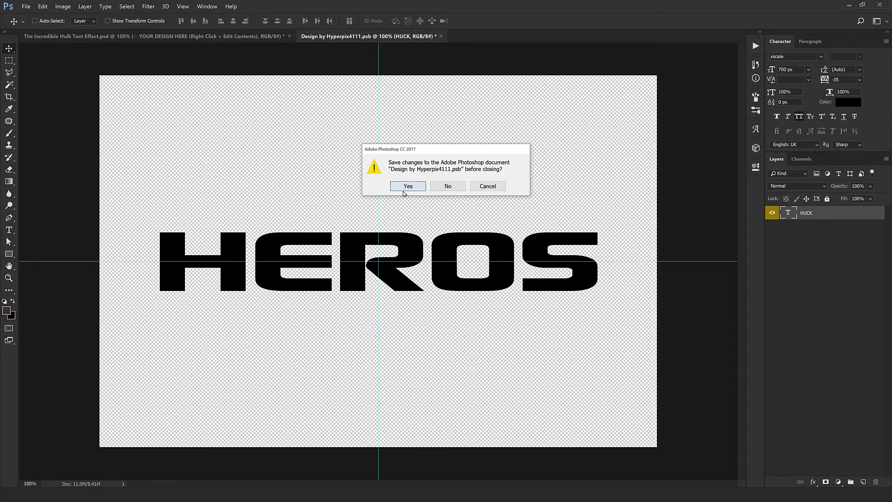
left_click(408, 186)
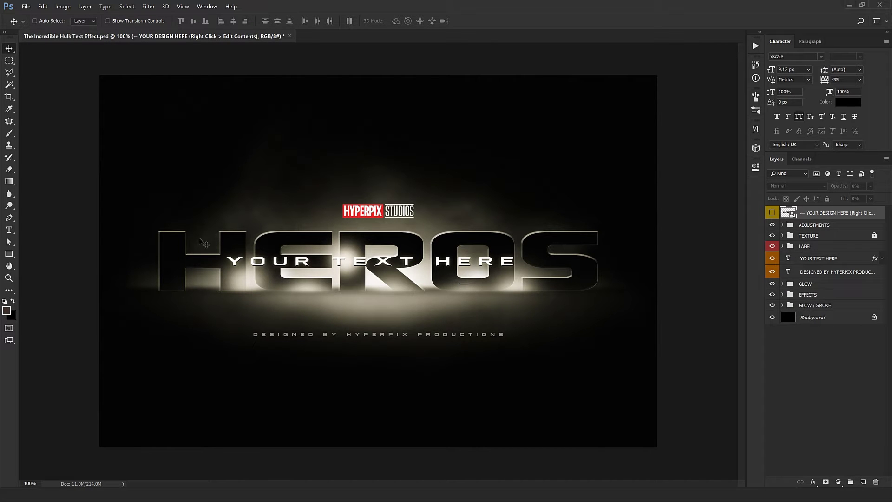
Step: Examine the ADJUSTMENTS group and compare the design with the group hidden and shown
key("ctrl")
left_click(819, 262)
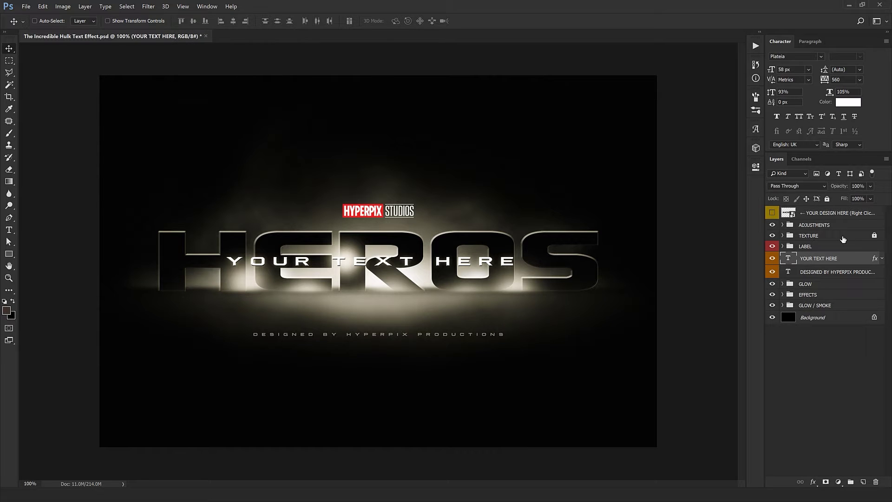
left_click(780, 225)
left_click(783, 225)
left_click(783, 225)
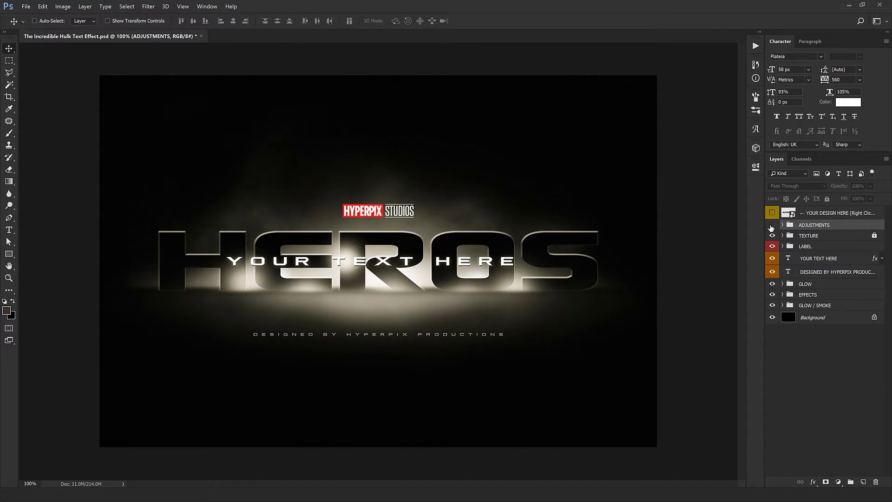
left_click(772, 225)
left_click(772, 225)
left_click(772, 225)
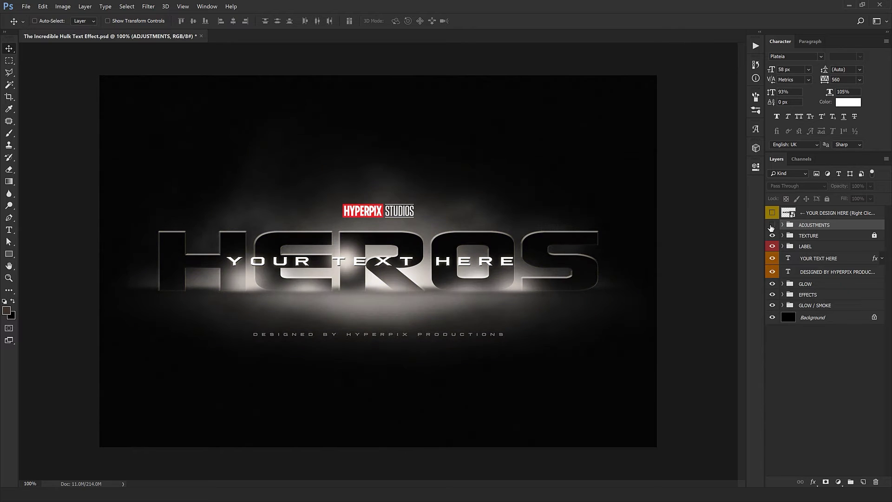
left_click(772, 225)
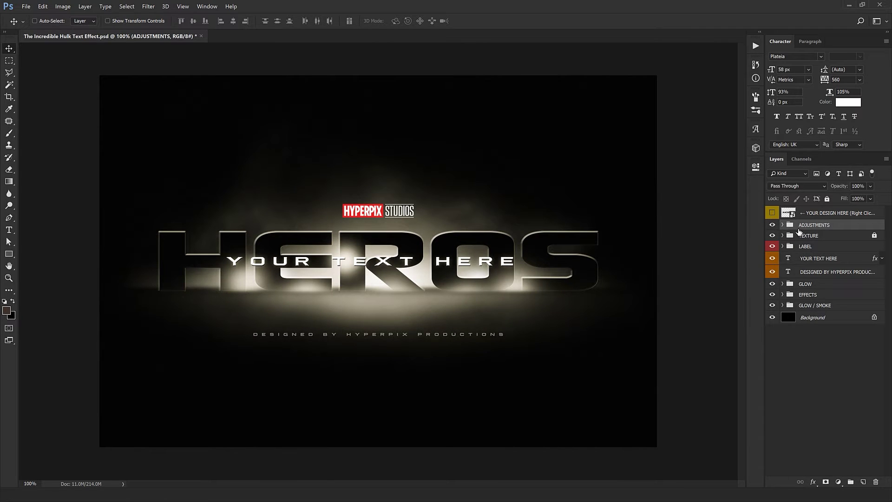
Step: Inspect the TEXTURE group and its effect on the HEROS lettering up close
left_click(801, 236)
left_click(783, 236)
left_click(783, 236)
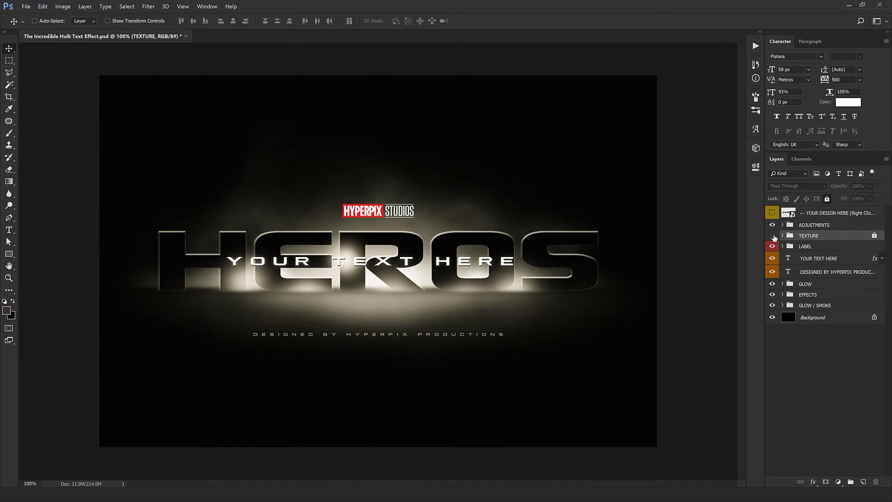
scroll(548, 279, "up", 3)
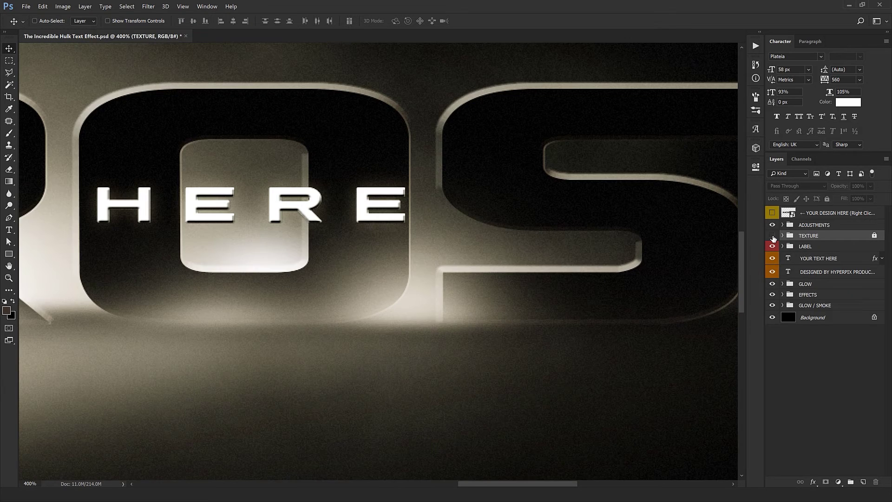
left_click_drag(224, 177, 544, 254)
scroll(544, 254, "down", 3)
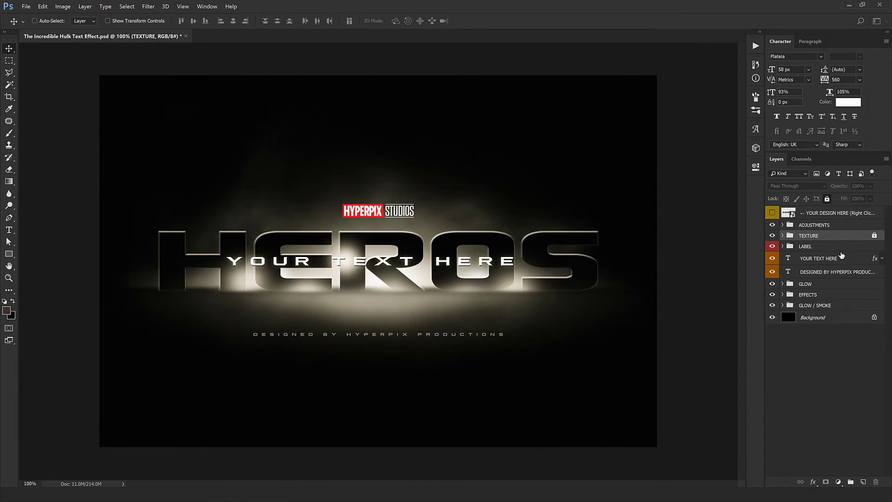
Step: Try moving the LABEL group away from its place above the title, and undo the move
left_click(800, 247)
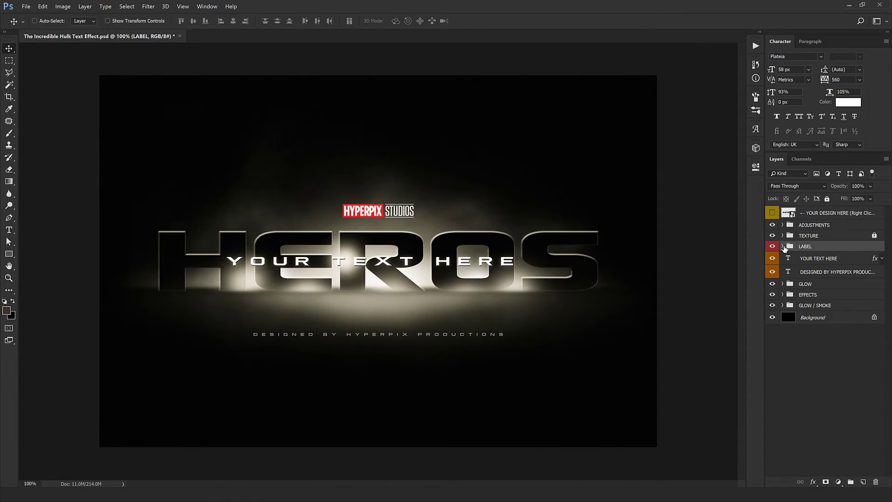
left_click(783, 247)
left_click(783, 247)
left_click_drag(392, 189, 467, 216)
key("ctrl+z")
Step: Expand the LABEL group and replace its HYPERPIX text with YOUR DESIGN
left_click(784, 246)
left_click(783, 247)
left_click(783, 247)
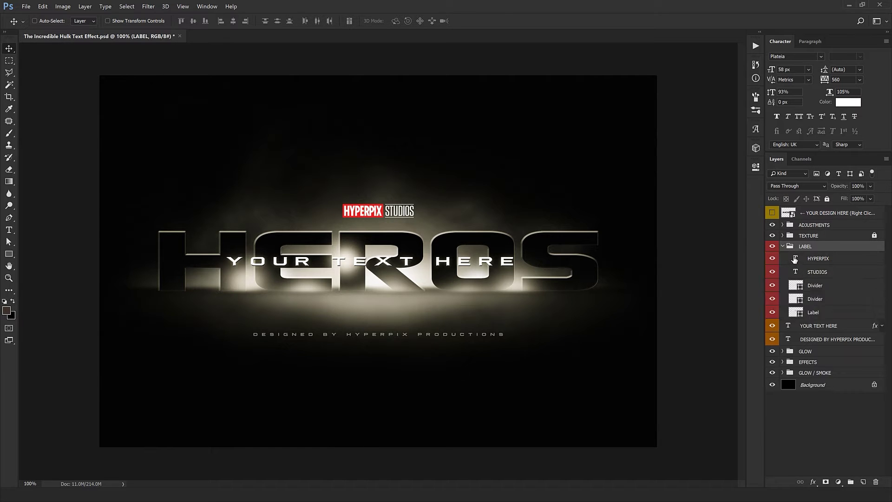
double_click(796, 258)
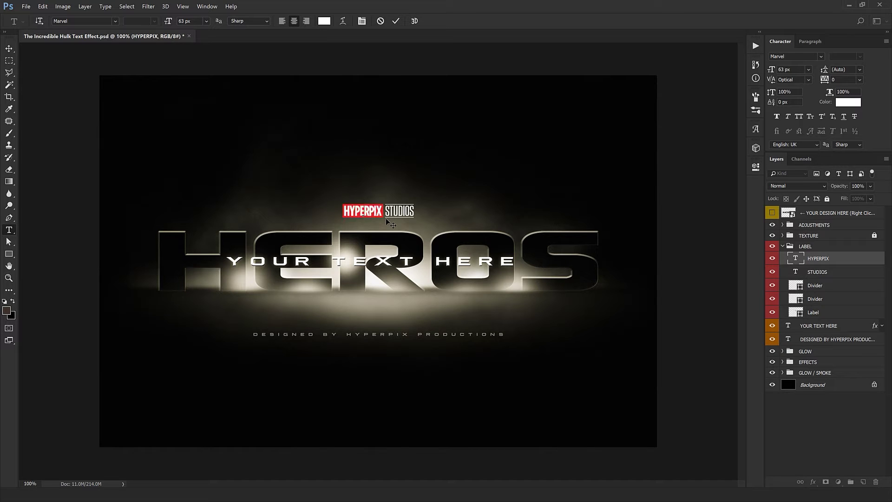
type("YOUR DESIGN")
key("ctrl+Return")
key("v")
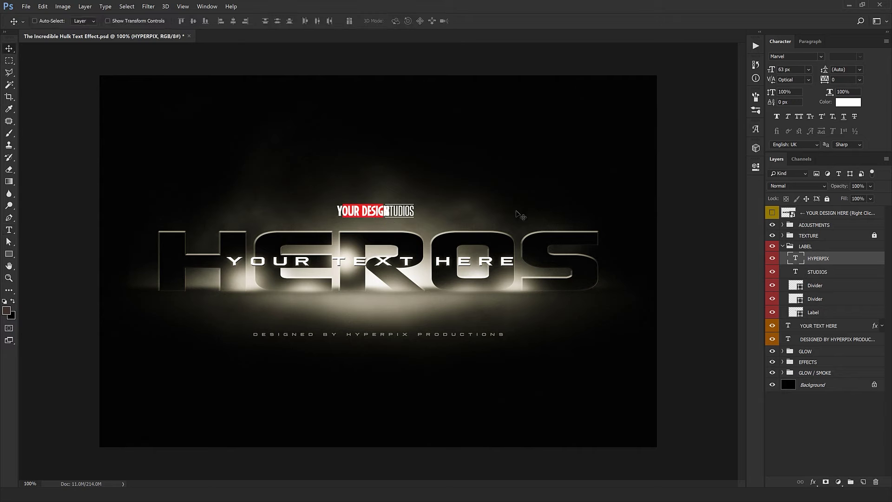
Step: Shift the YOUR DESIGN text left so its last letter sits inside the red label's right edge
left_click_drag(356, 195, 386, 236)
left_click(385, 236)
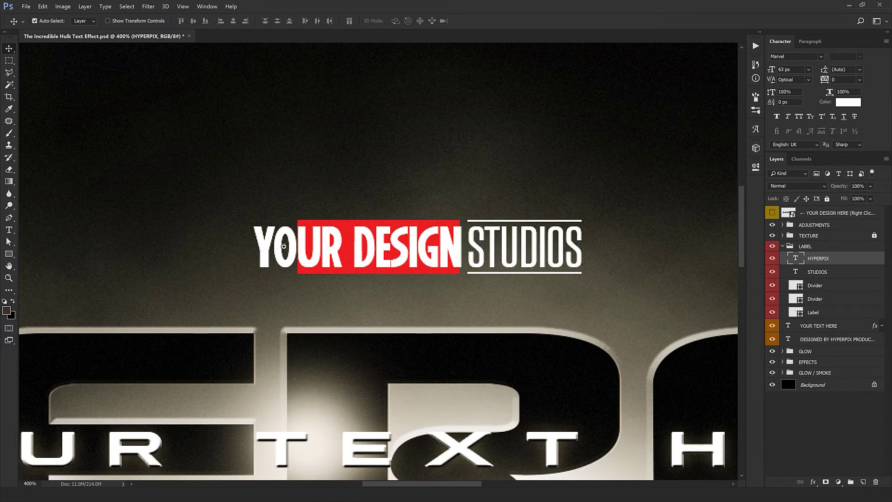
left_click(285, 237)
left_click(520, 244)
left_click_drag(605, 290, 593, 289)
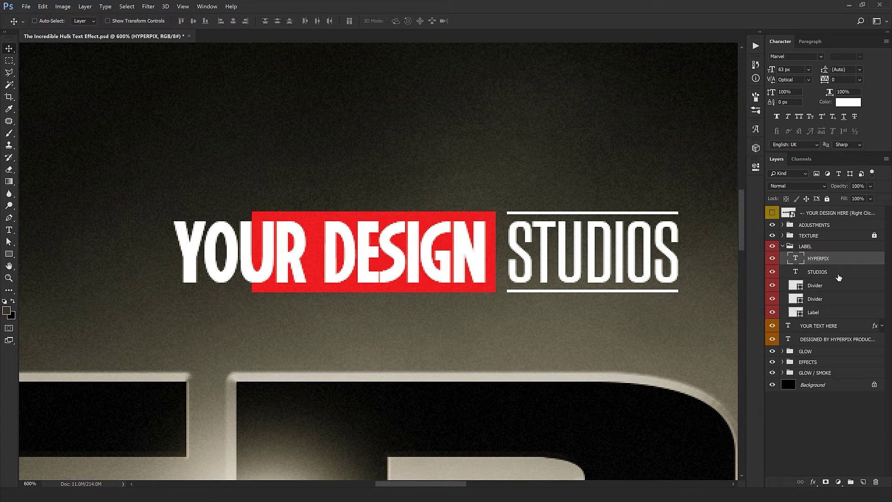
Step: Stretch the left side of the red Label shape to about 241 px wide so it covers the YOUR DESIGN text
left_click(493, 215, "ctrl")
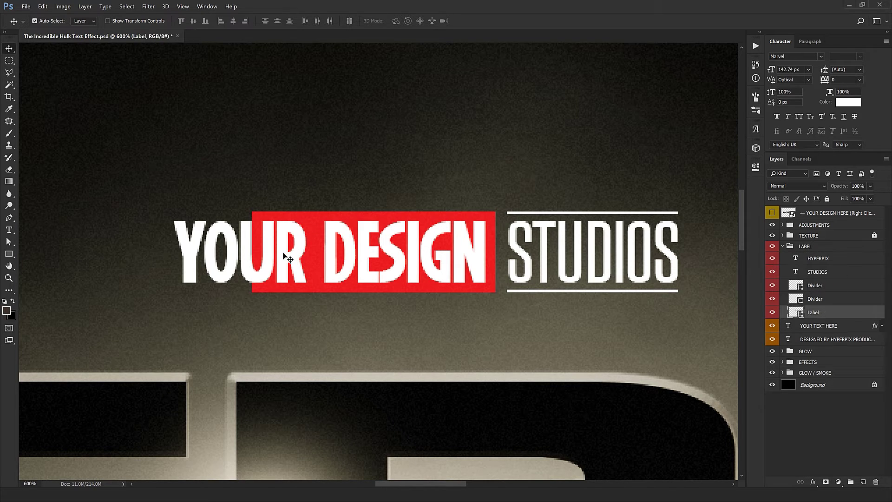
key("ctrl+t")
left_click_drag(251, 251, 161, 240)
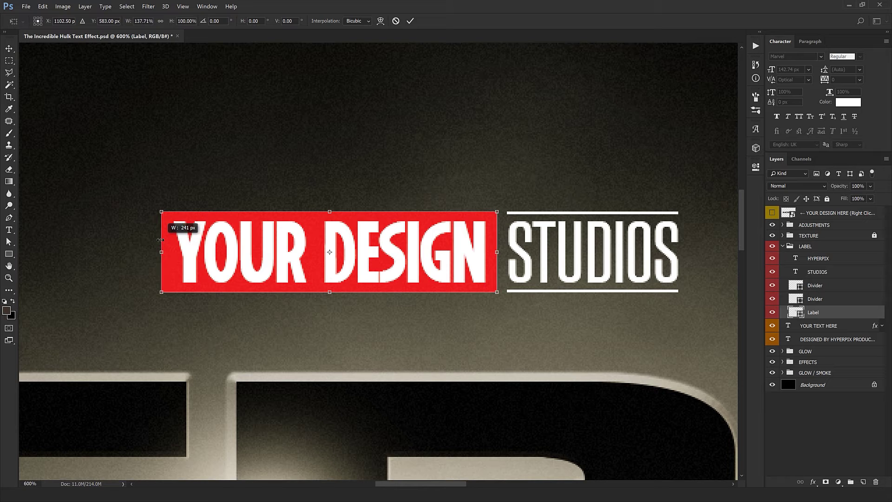
key("Return")
scroll(402, 269, "down", 4)
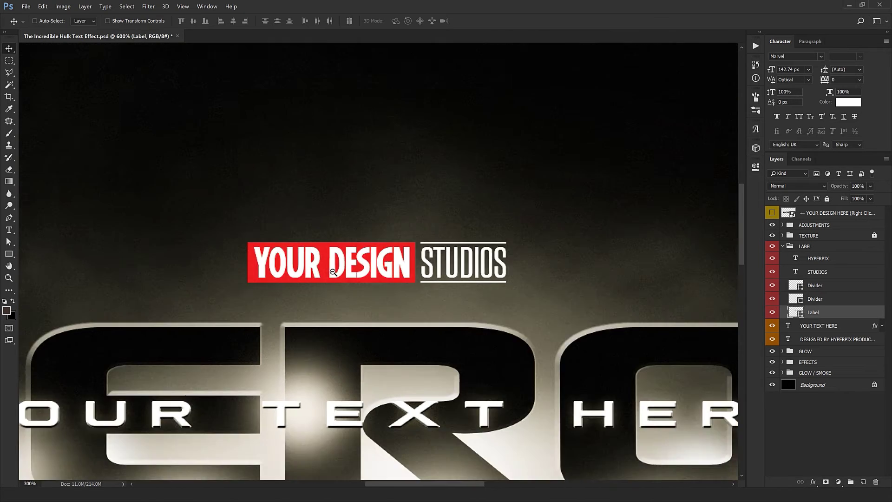
scroll(402, 269, "down", 2)
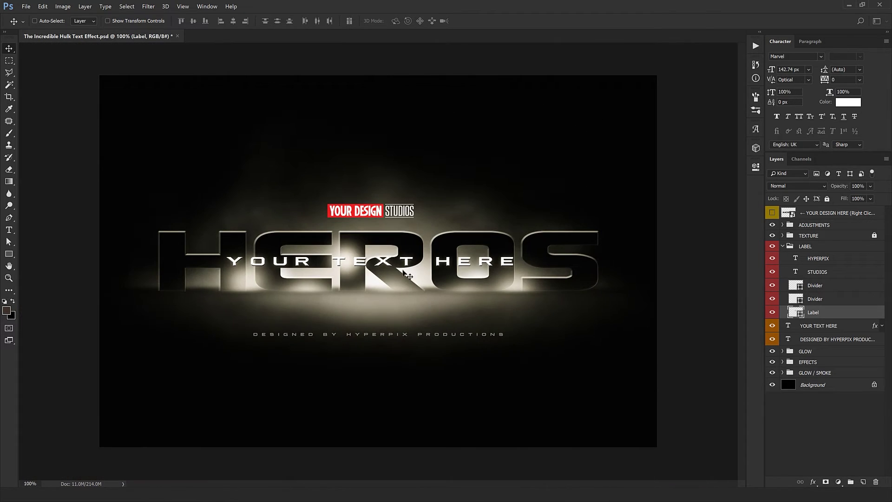
Step: Move the whole LABEL group about 32 px to the right to centre it above HEROS, and collapse the group
left_click(824, 297, "ctrl")
left_click_drag(430, 233, 422, 216)
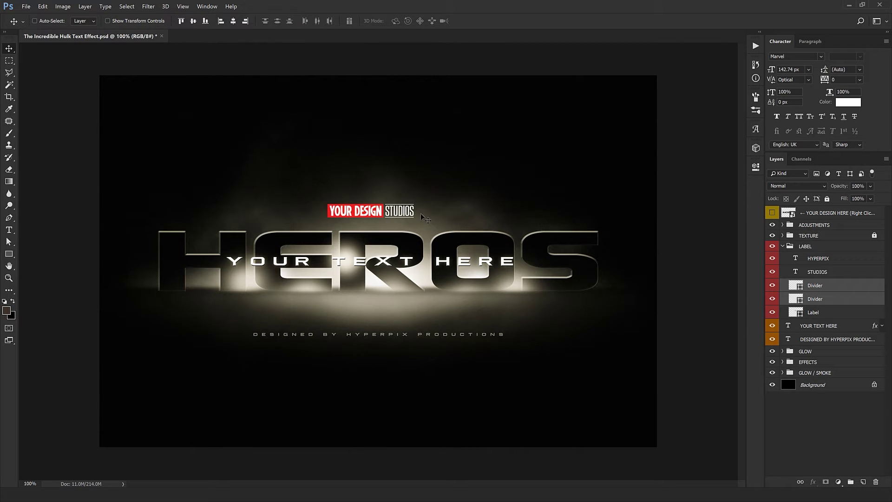
left_click(811, 250)
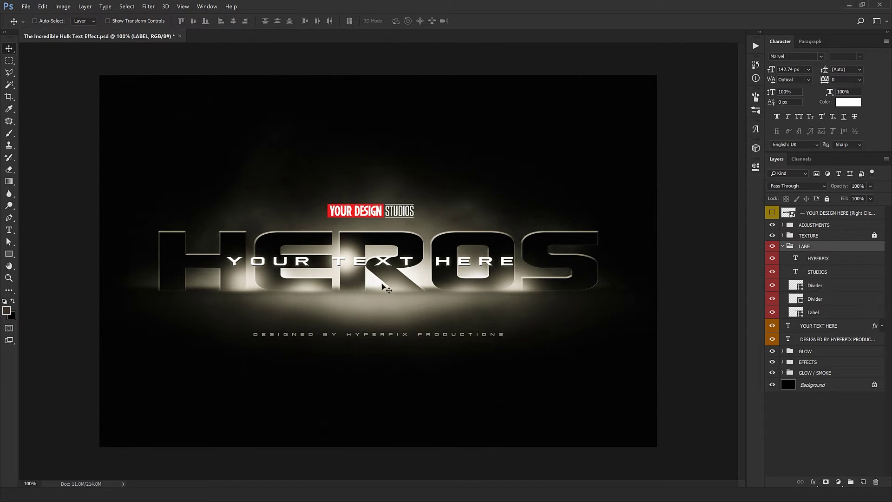
left_click_drag(432, 288, 438, 287)
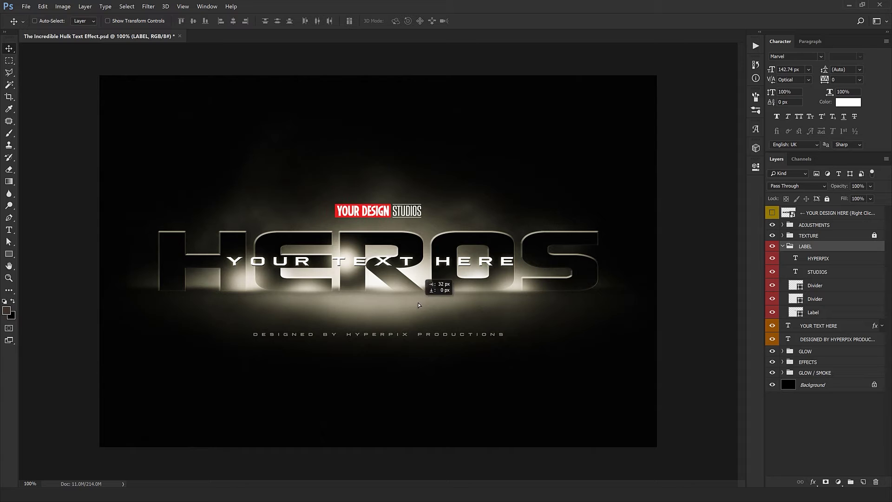
left_click(781, 246)
Step: Replace the YOUR TEXT HERE text across the title with THE INCREDIBLE
double_click(788, 259)
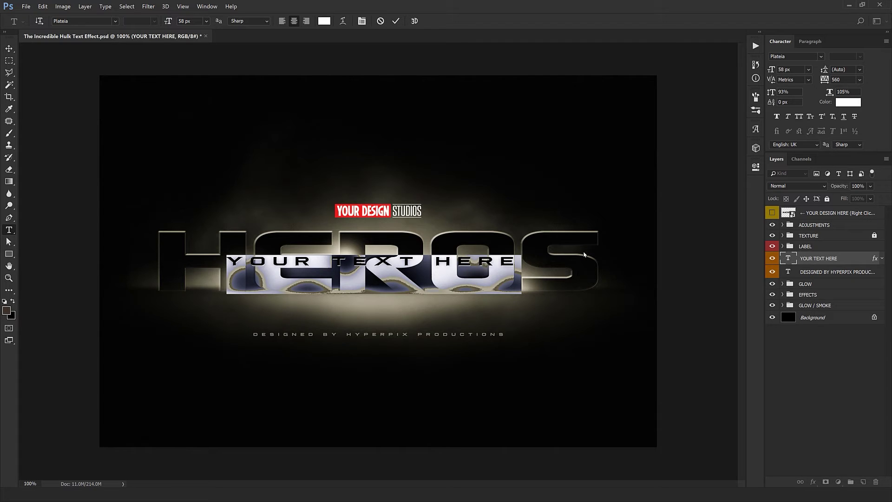
key("BackSpace")
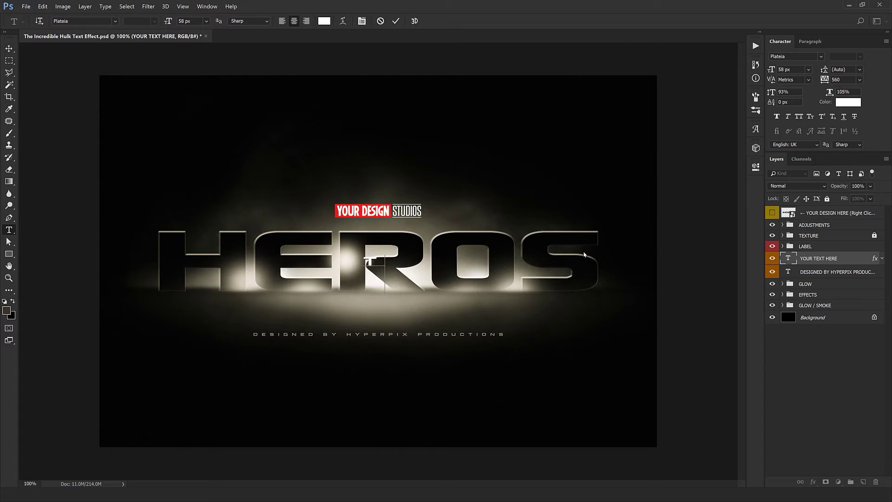
type("THE IN")
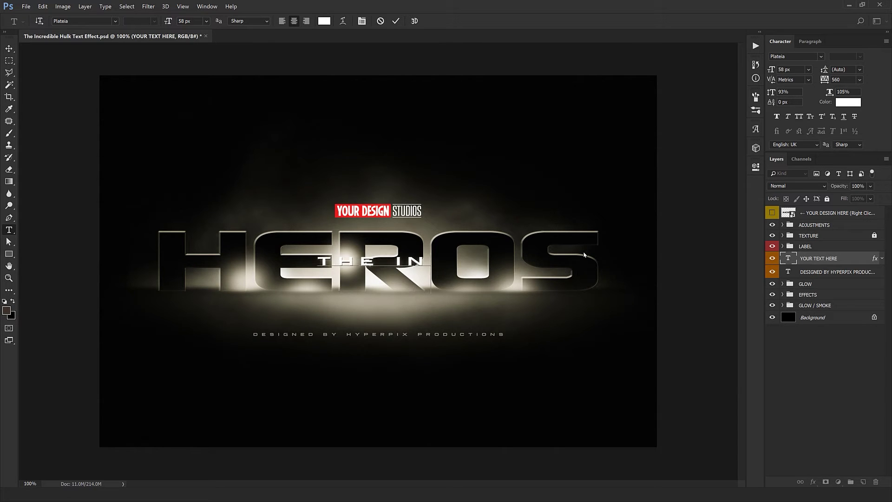
type("CREDI")
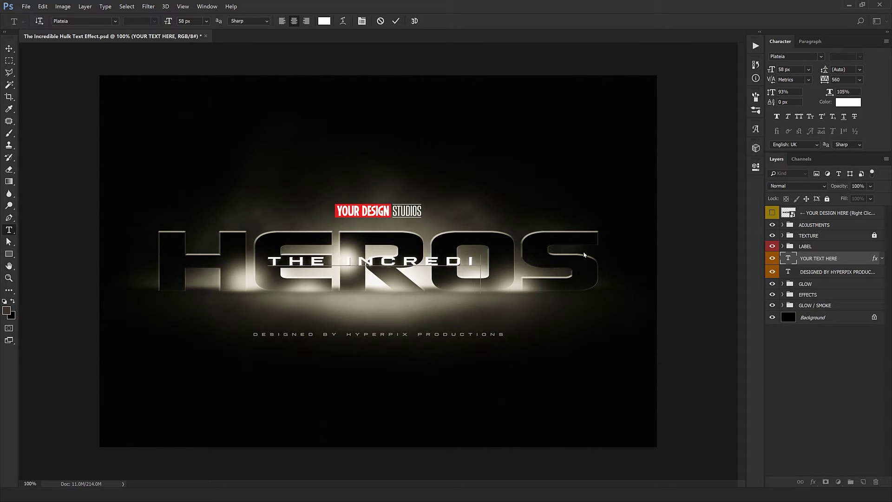
type("BLE")
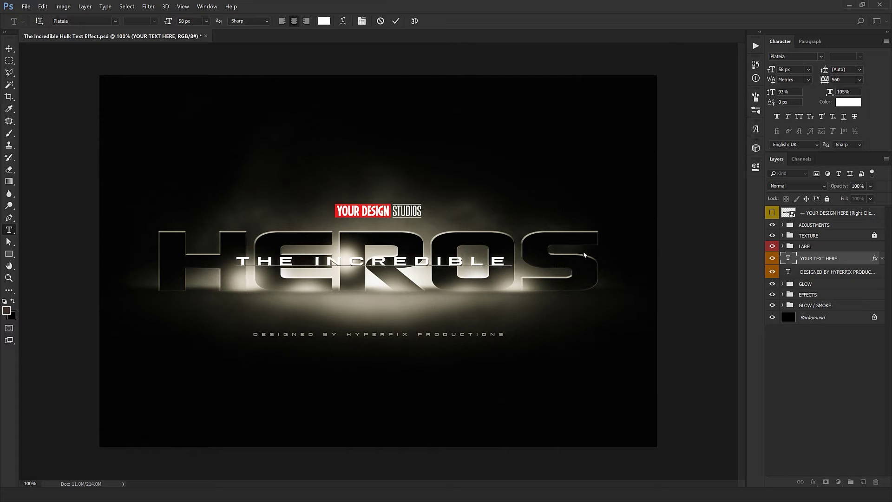
key("ctrl+Return")
key("v")
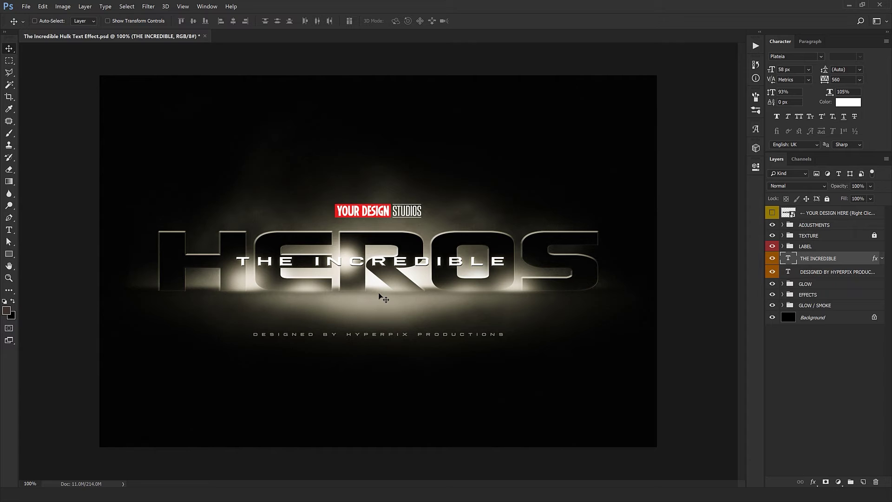
Step: Compare the design with the DESIGNED BY line hidden and shown, and expand the GLOW group to examine its layers
left_click(818, 273)
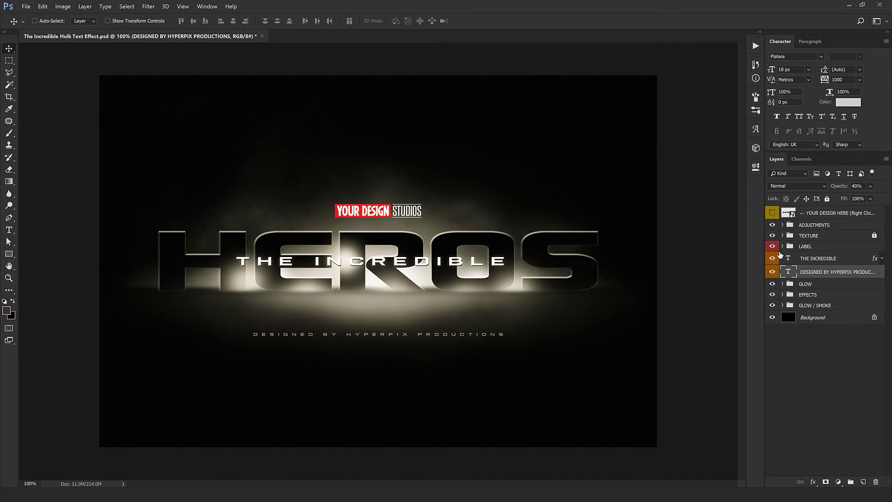
left_click(773, 272)
left_click(773, 272)
left_click(785, 285)
left_click(784, 284)
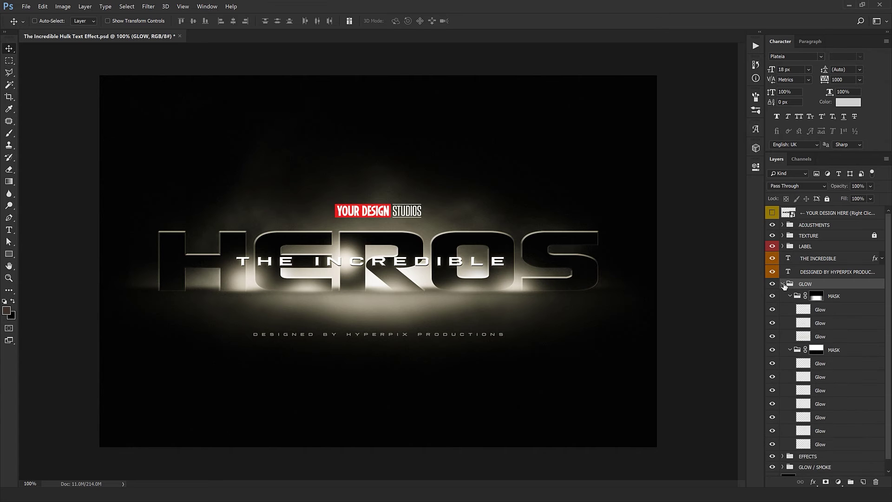
Step: Reposition the topmost Glow layer of each of the two MASK groups around the HEROS letters
left_click(825, 308)
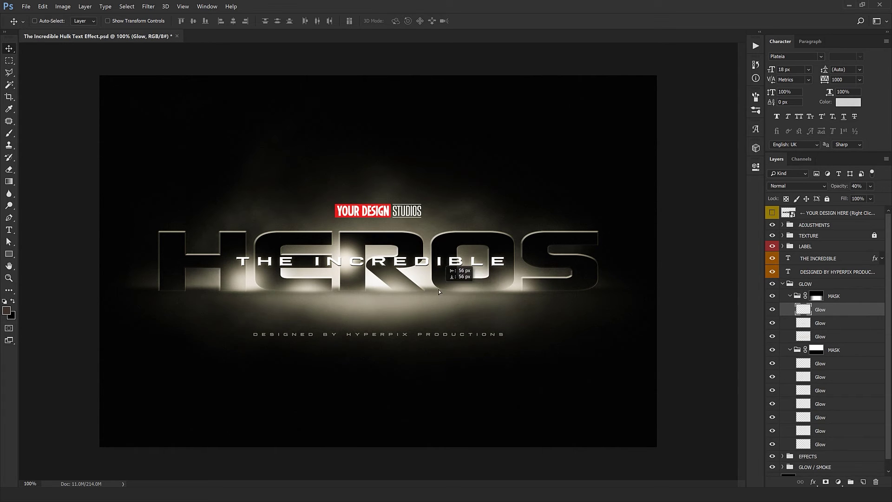
left_click_drag(342, 299, 402, 298)
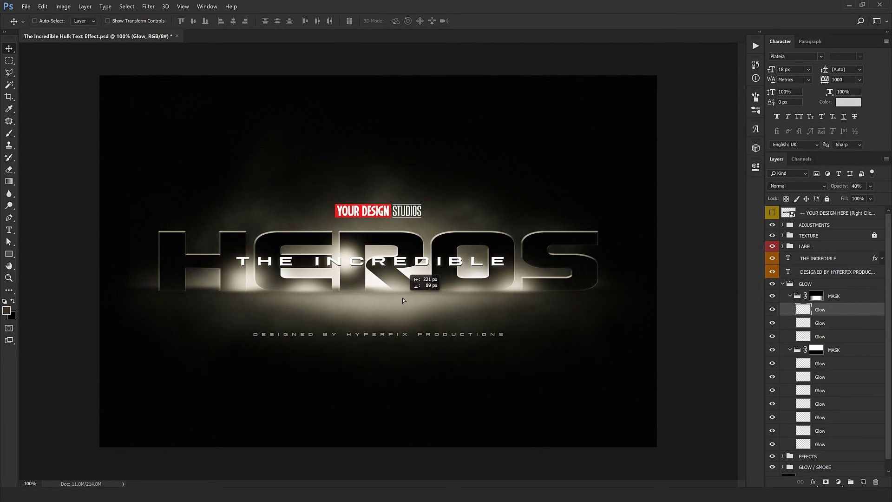
left_click(827, 366)
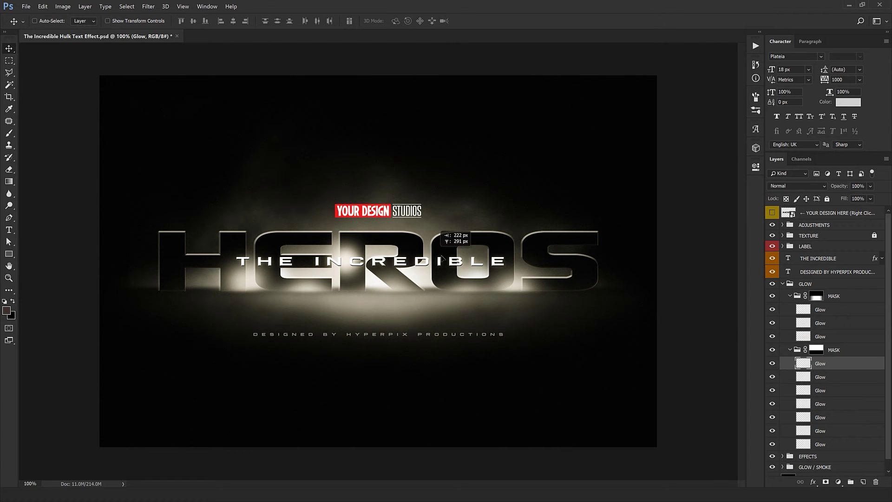
key("ctrl")
left_click_drag(434, 331, 240, 356)
Step: Reposition the fourth, first and second Glow layers of the second MASK group to adjust the light behind HEROS
left_click(835, 392)
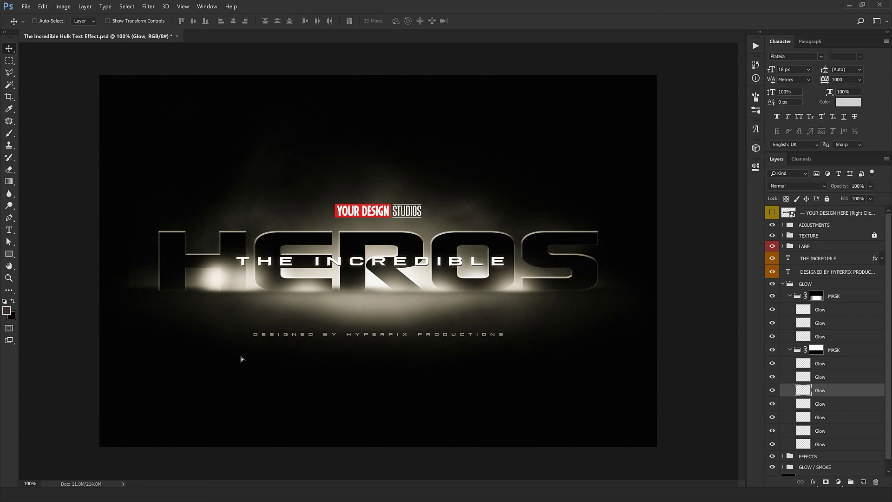
left_click(823, 405)
left_click_drag(319, 393, 296, 384)
left_click(838, 365)
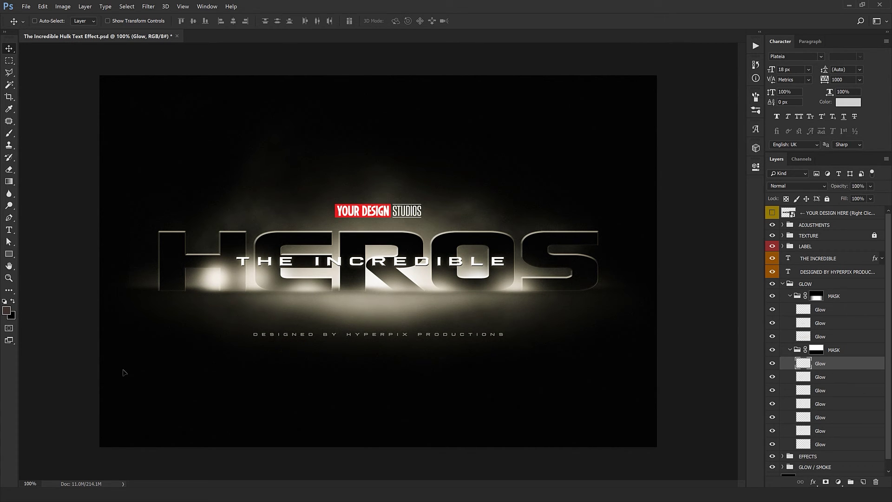
left_click_drag(124, 371, 558, 368)
left_click(848, 382)
left_click_drag(431, 289, 373, 289)
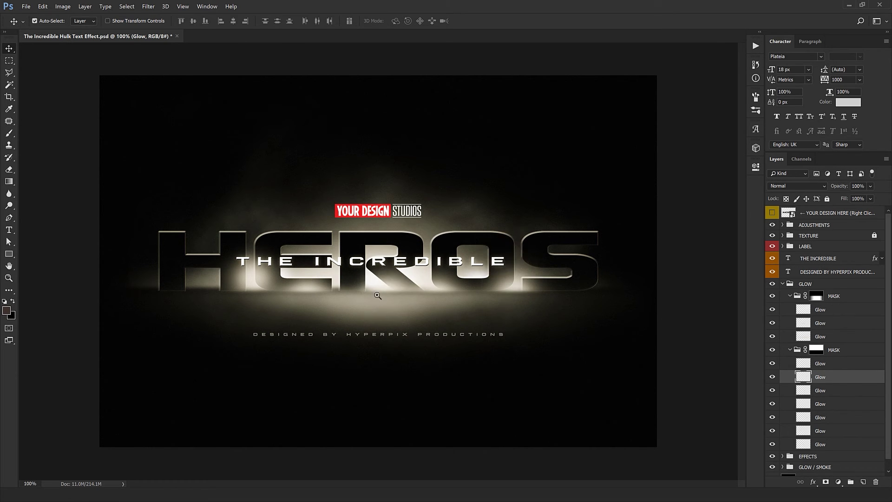
Step: Inspect the glow along the base of HEROS up close and reposition the last Glow layer of the second MASK group
scroll(372, 289, "up", 2)
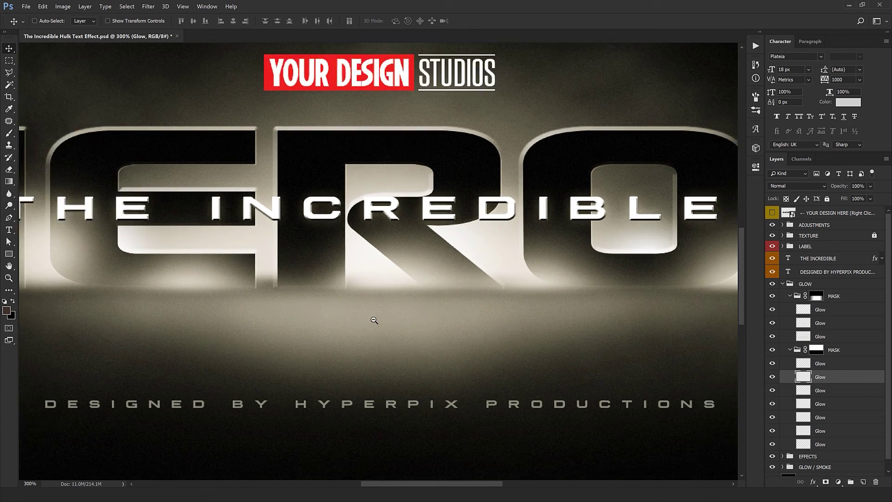
left_click(374, 320, "alt")
left_click(374, 321, "alt")
left_click(377, 325, "alt")
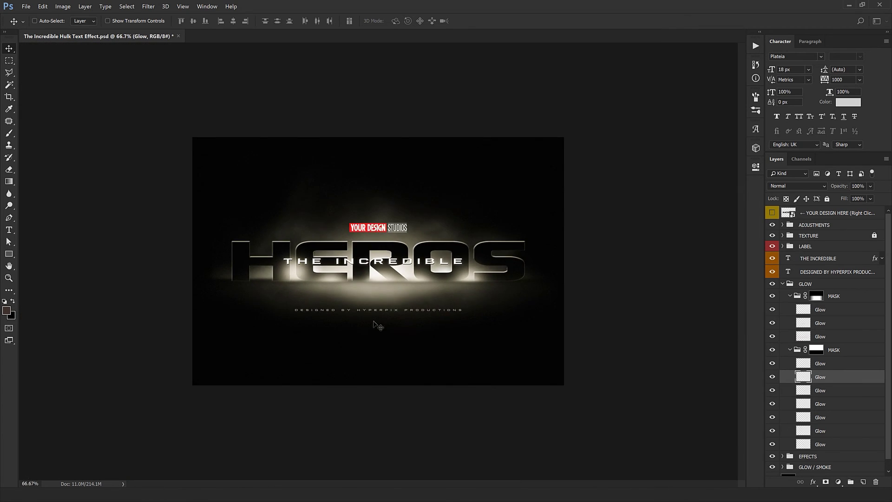
left_click(377, 325, "ctrl")
left_click(826, 394)
left_click(821, 446)
left_click_drag(363, 363, 394, 369)
left_click(821, 431)
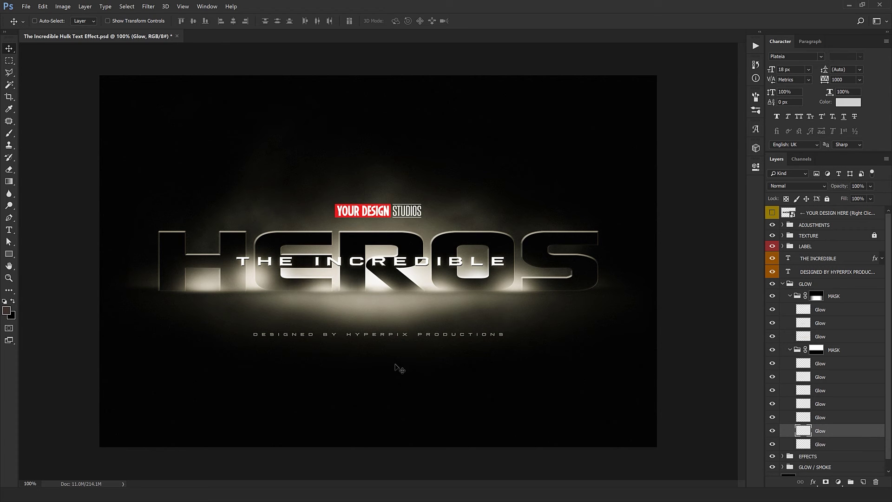
Step: Reposition the middle Glow layer of the first MASK group along the base of HEROS, and collapse the GLOW group
left_click(789, 352)
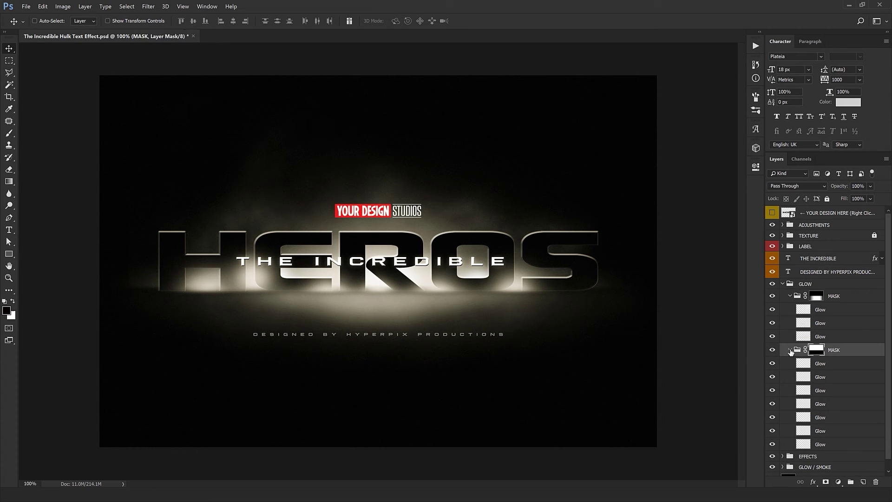
left_click(818, 324)
left_click_drag(363, 314, 481, 328)
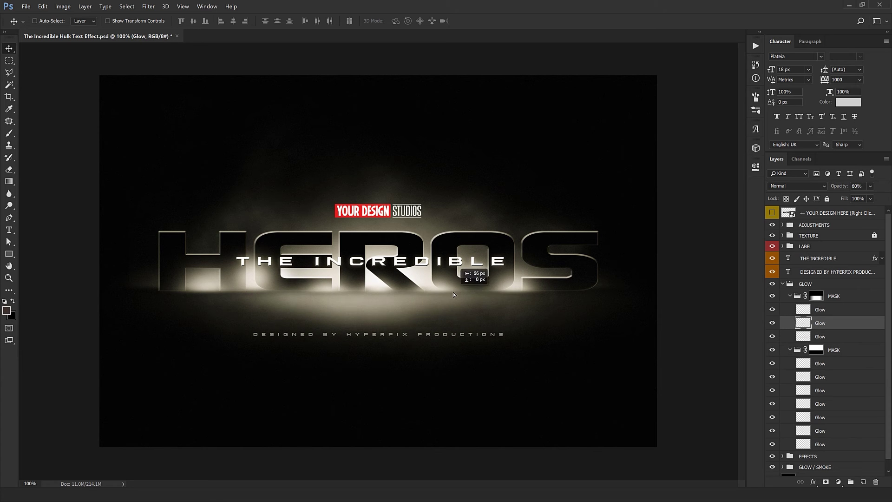
left_click(790, 350)
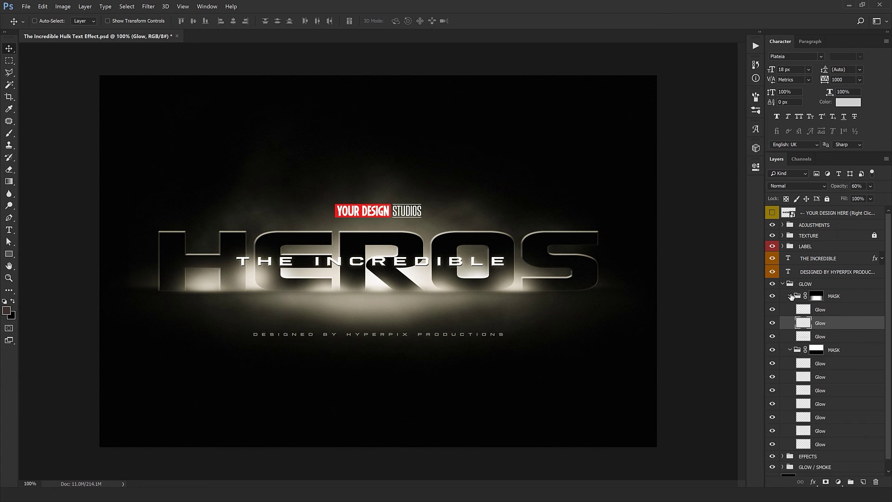
left_click(803, 296)
left_click(783, 283)
Step: Expand the EFFECTS group to examine its Design by Hyperpix layers, and collapse it again
left_click(801, 305)
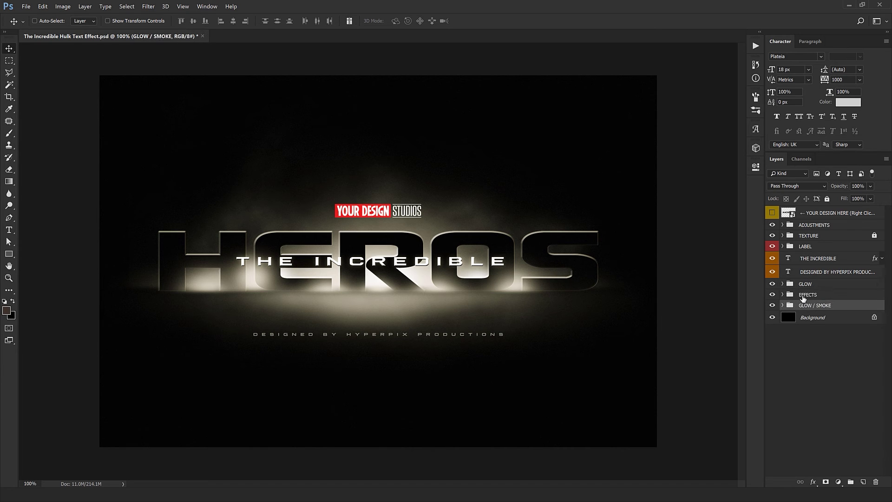
left_click(807, 294)
left_click(783, 294)
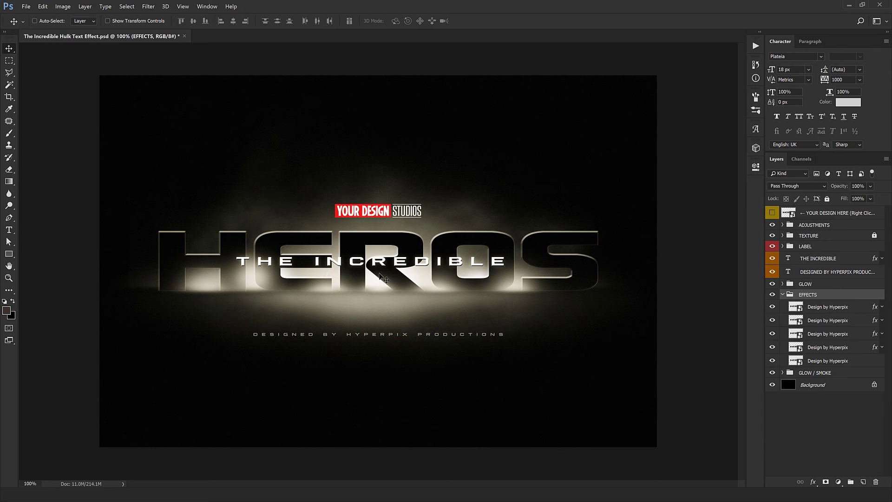
left_click(783, 294)
Step: Expand the GLOW / SMOKE group and compare the design with its GLOW and SMOKE subgroups each hidden and shown
left_click(813, 306)
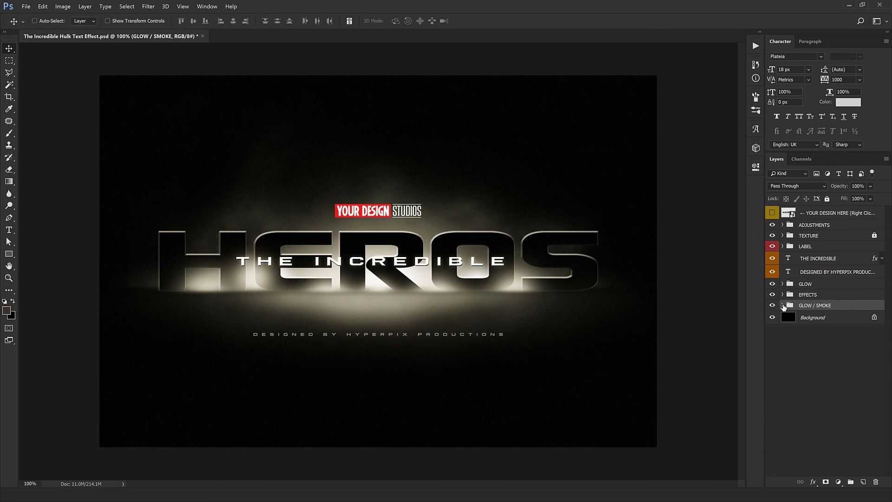
left_click(784, 306)
left_click(772, 329)
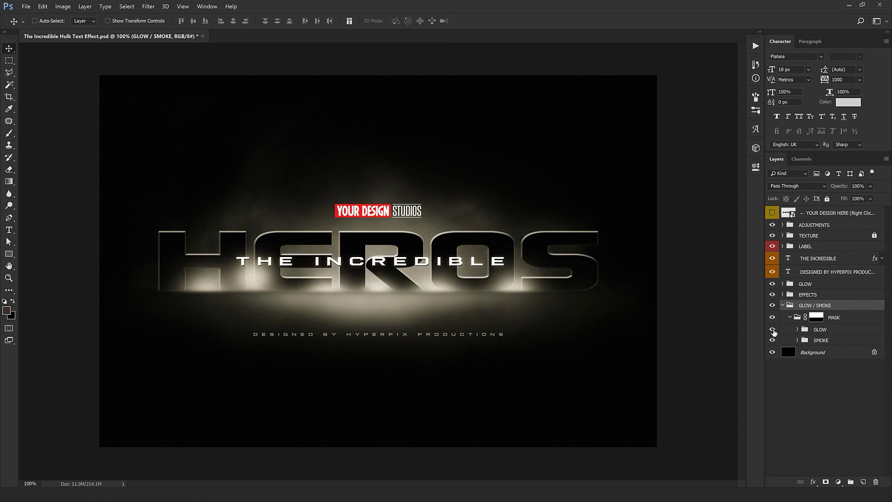
left_click(772, 329)
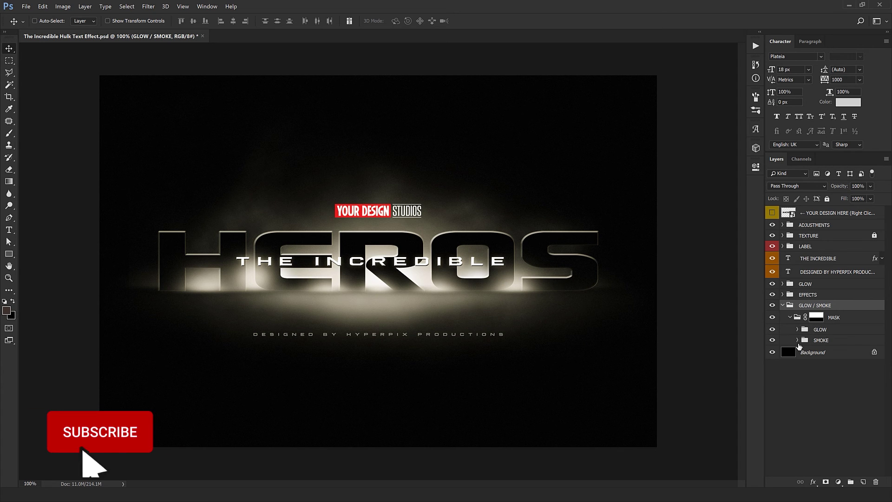
left_click(772, 342)
left_click(772, 342)
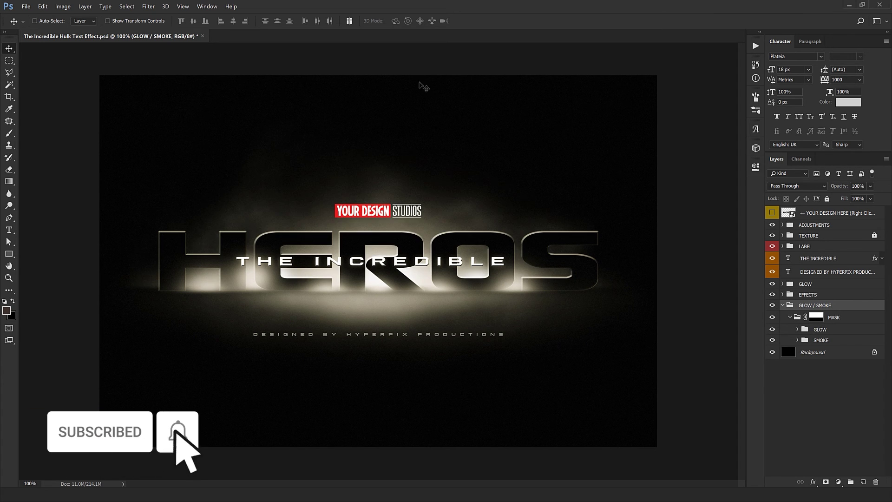